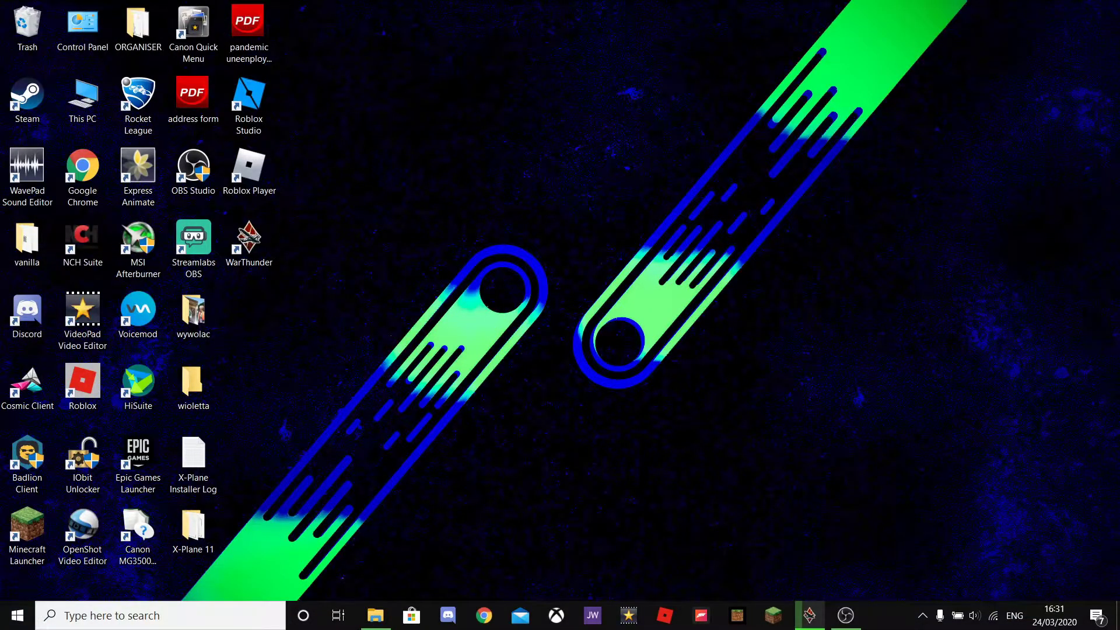
- Open File Explorer and enter %appdata% in the address bar to reach the Roaming folder
left_click_drag(1119, 1, 812, 135)
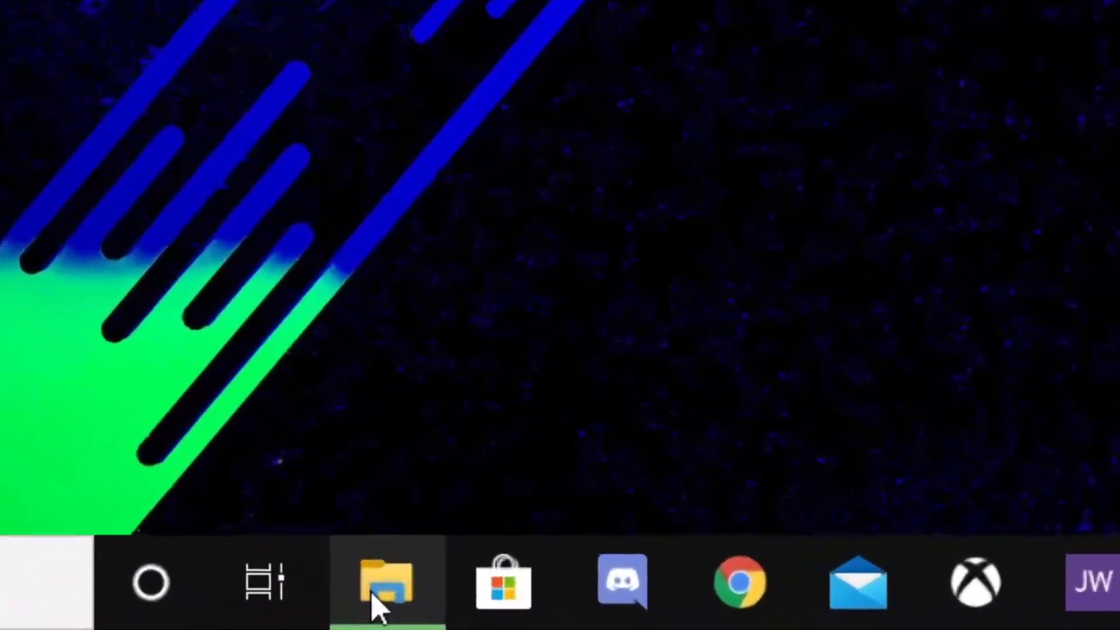
left_click(374, 616)
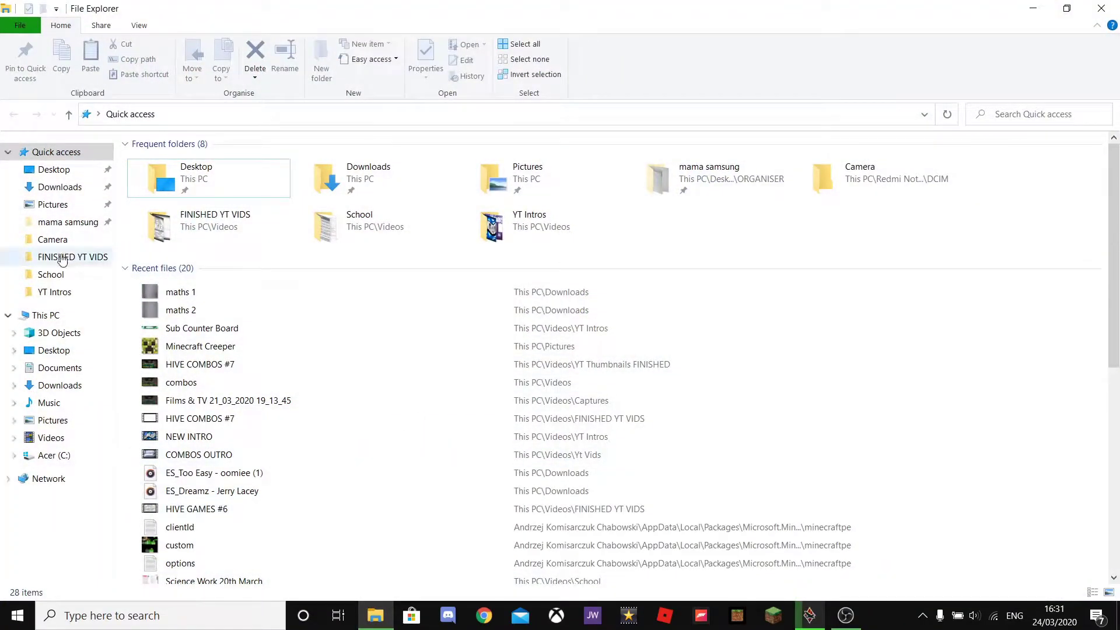
mouse_move(49, 403)
left_click(80, 317)
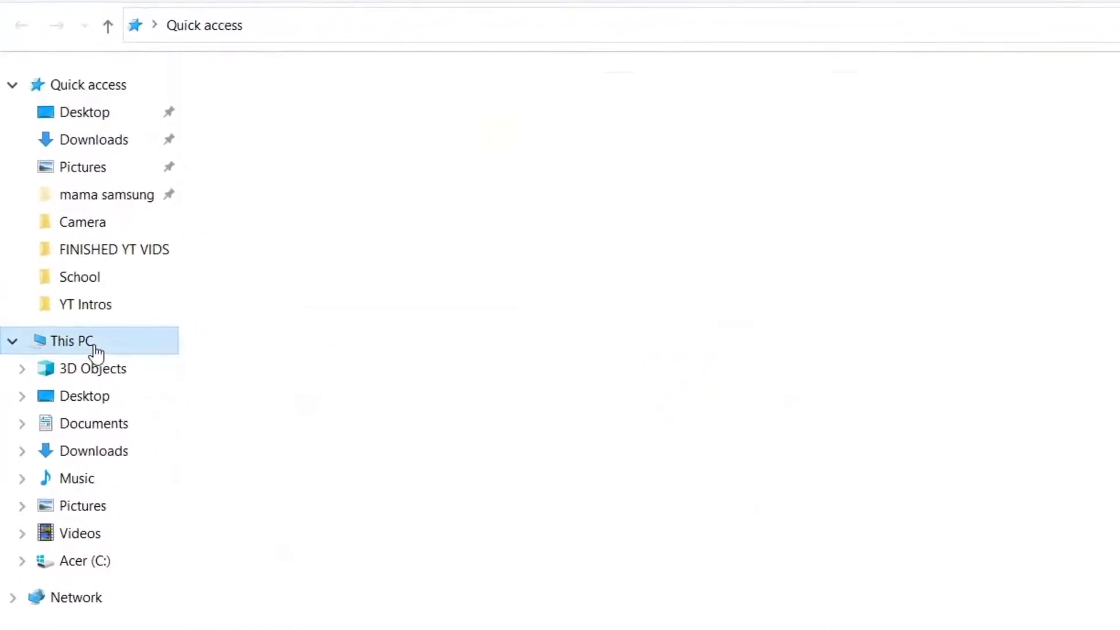
left_click(178, 115)
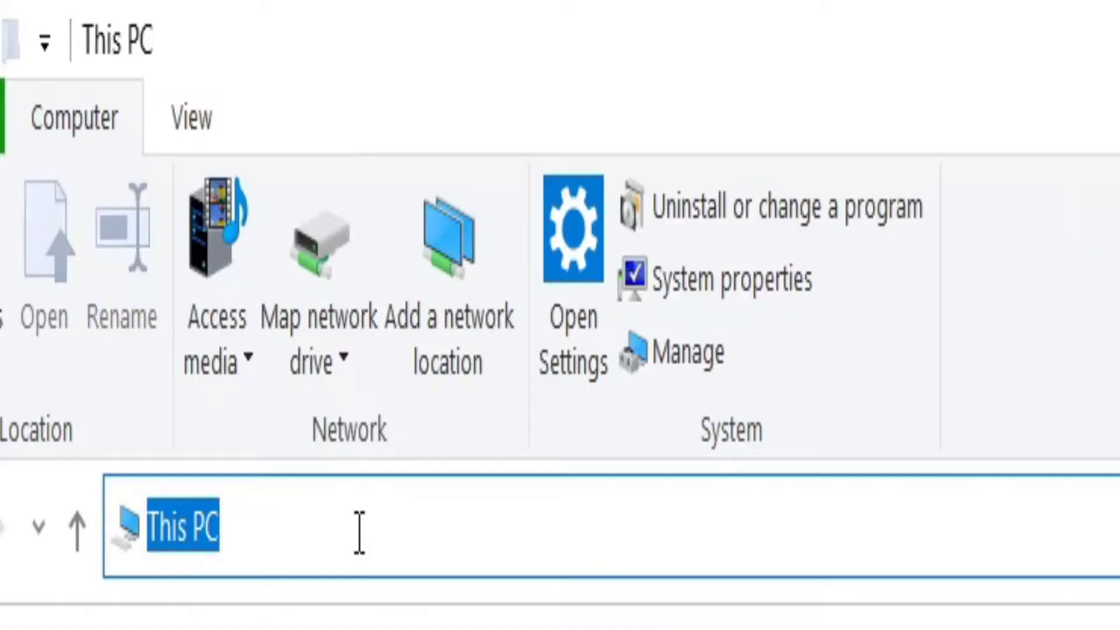
key("BackSpace")
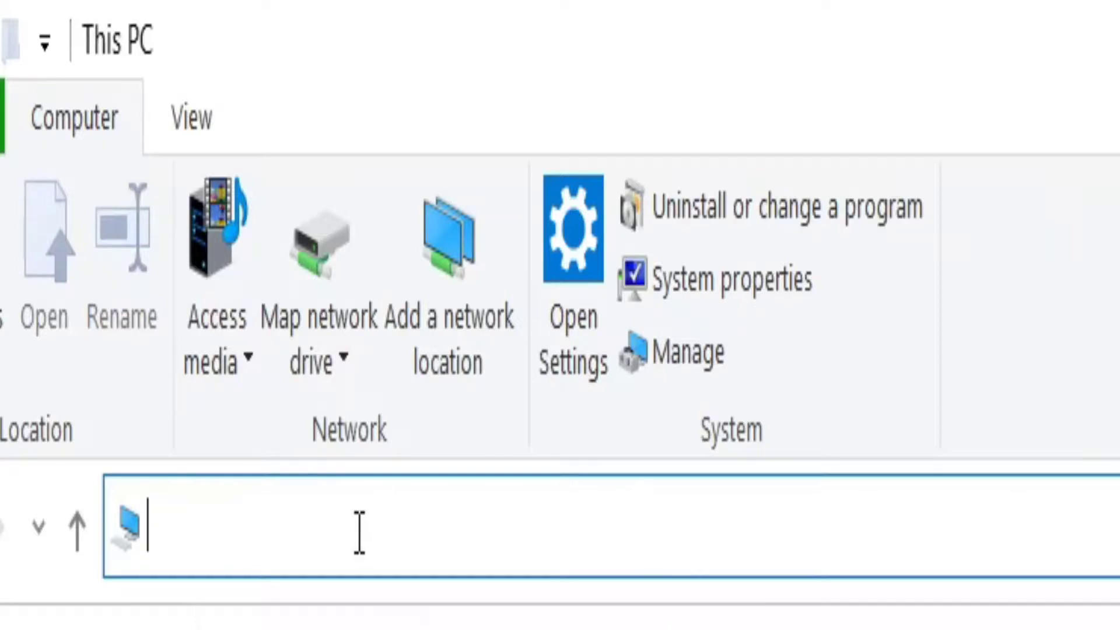
type("%app")
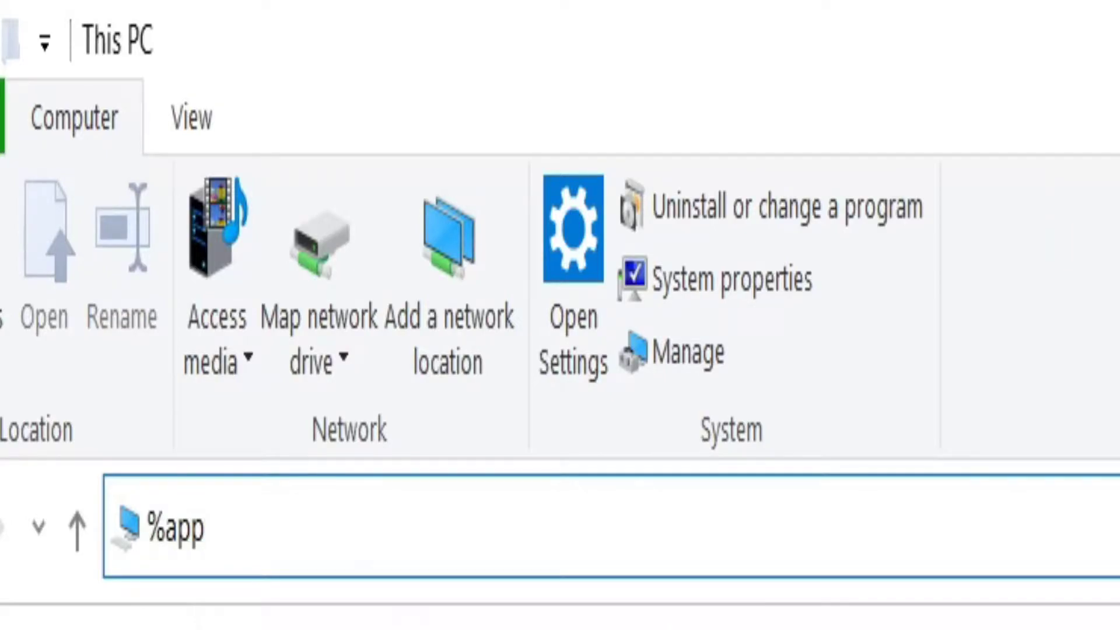
type("data%")
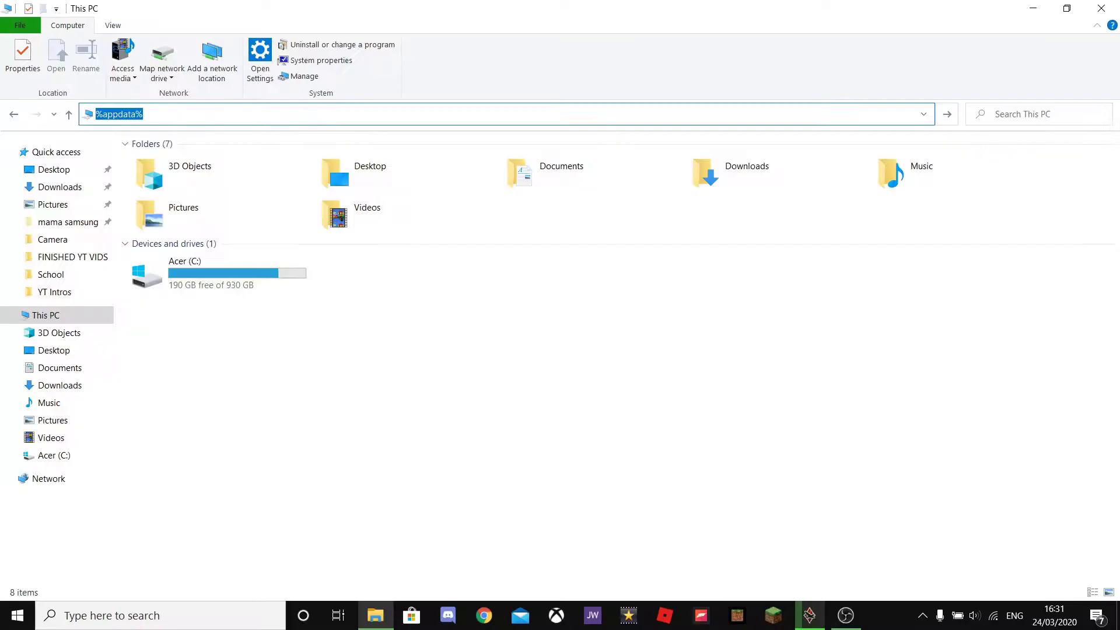
key("Return")
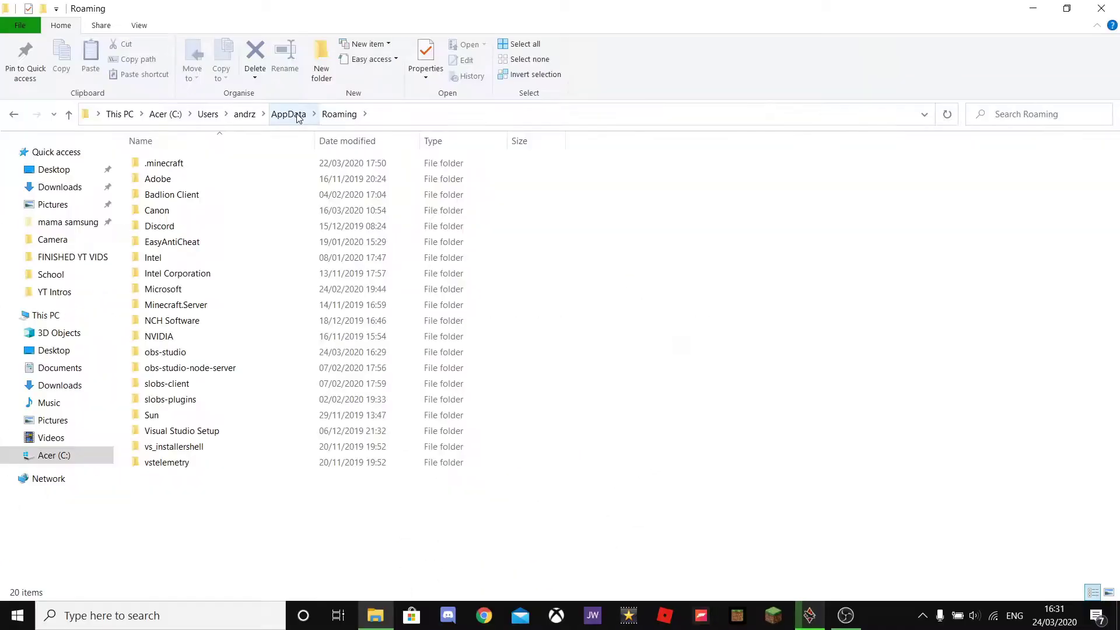
- Browse Local > Packages > Microsoft.MinecraftUWP > LocalState > games > com.mojang > minecraftpe and open options
left_click(298, 116)
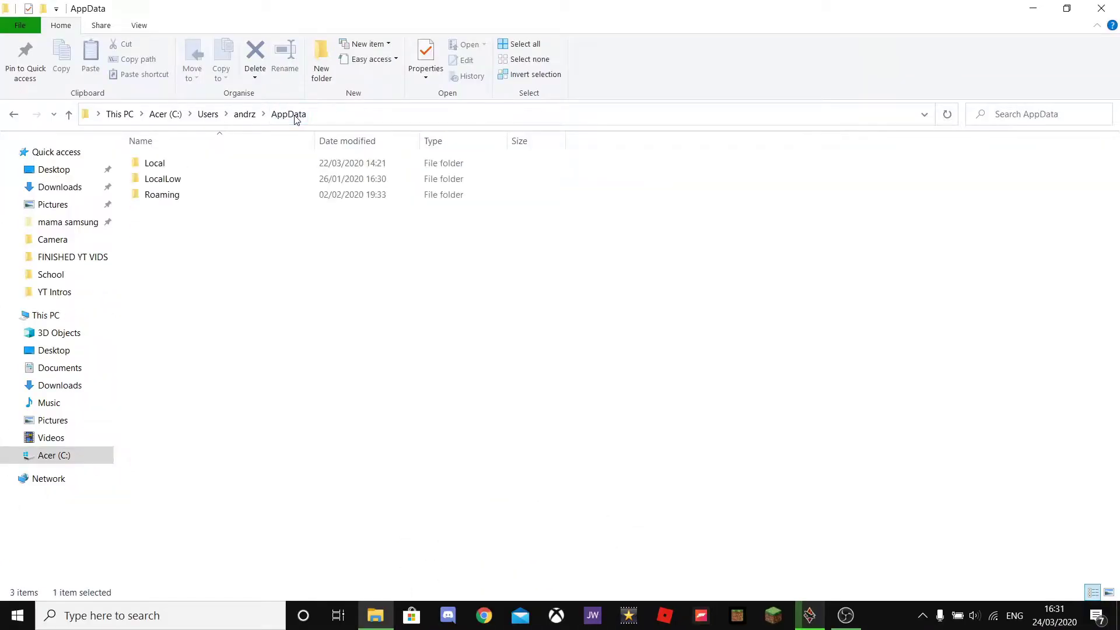
double_click(245, 167)
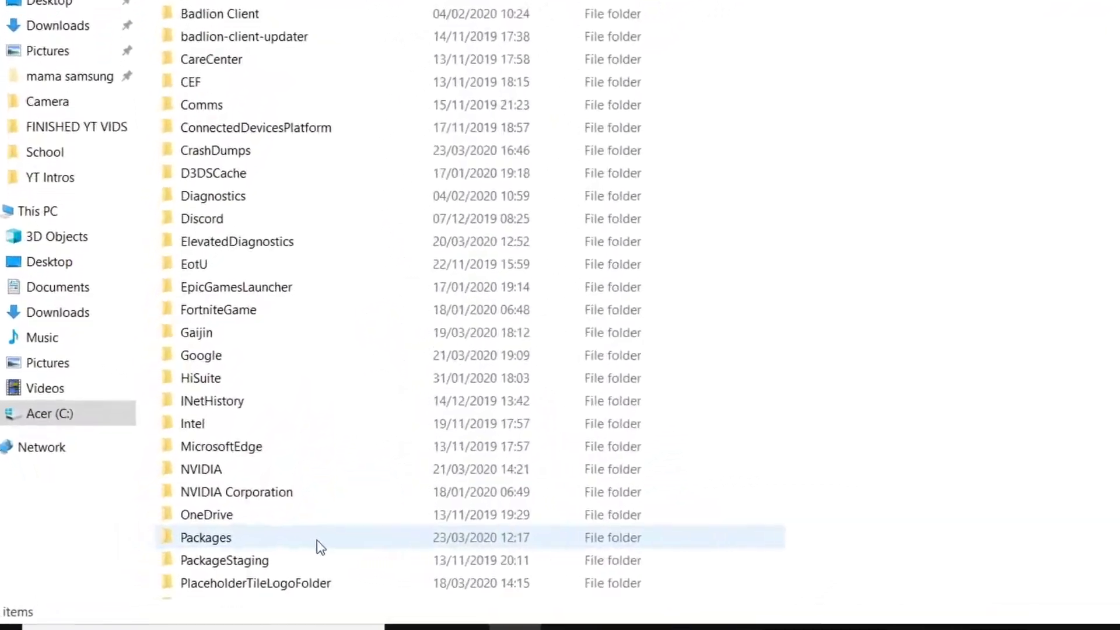
double_click(316, 540)
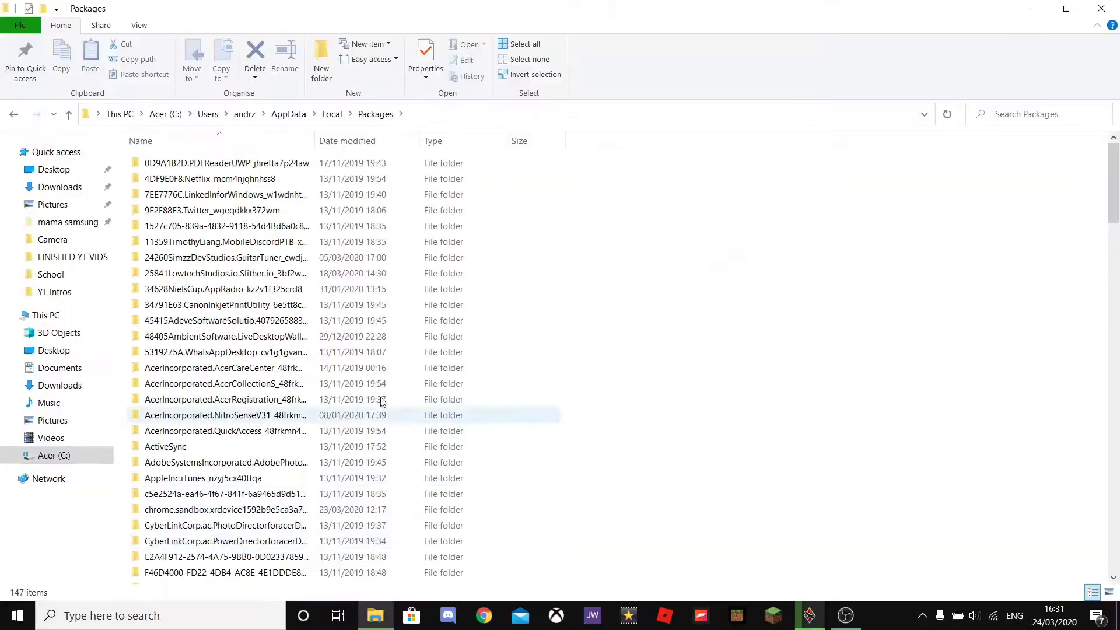
scroll(270, 371, "down", 10)
scroll(262, 377, "down", 4)
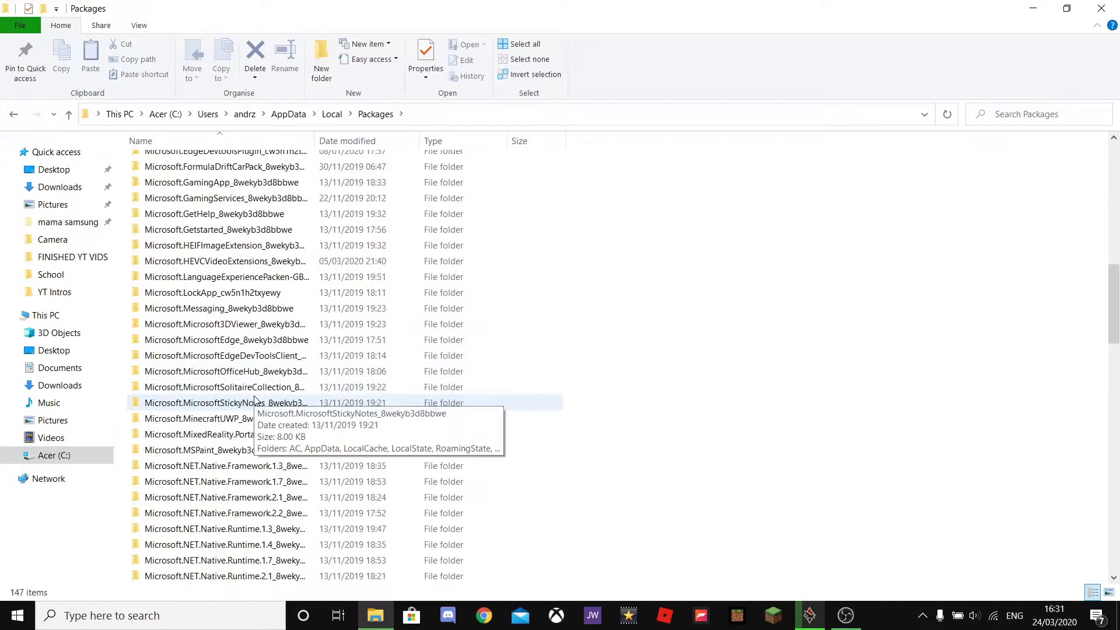
scroll(256, 368, "down", 1)
scroll(248, 351, "down", 1)
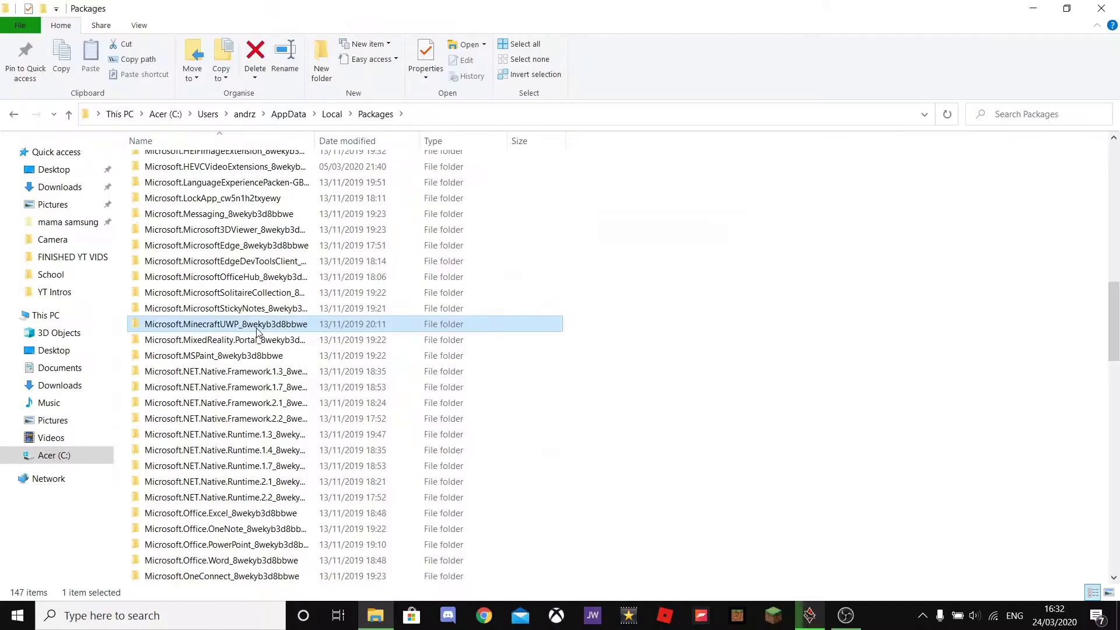
double_click(262, 328)
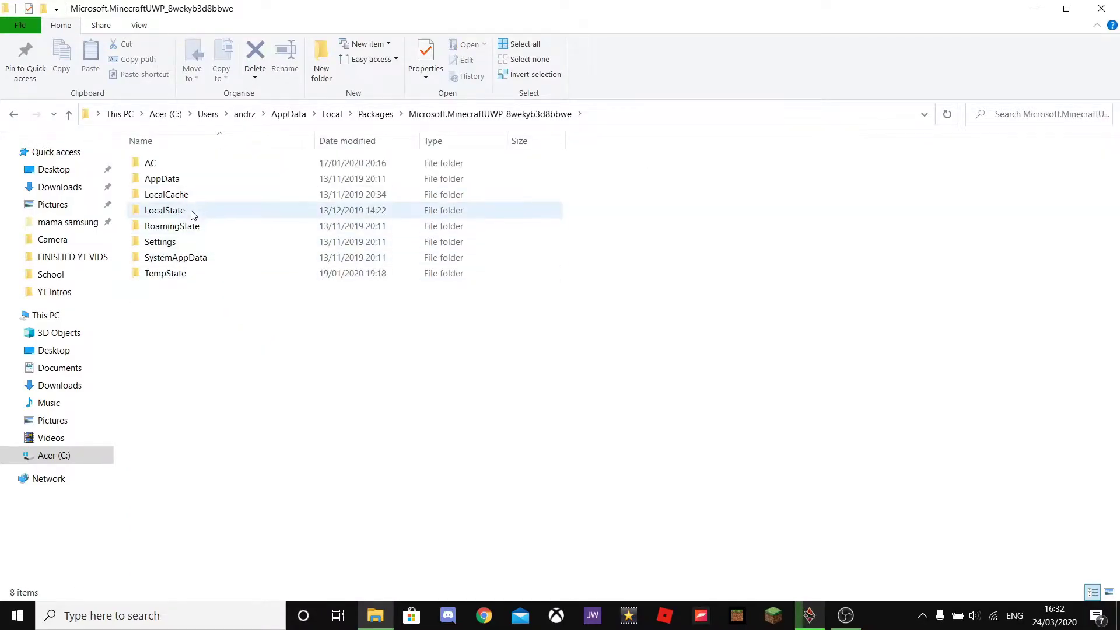
double_click(191, 210)
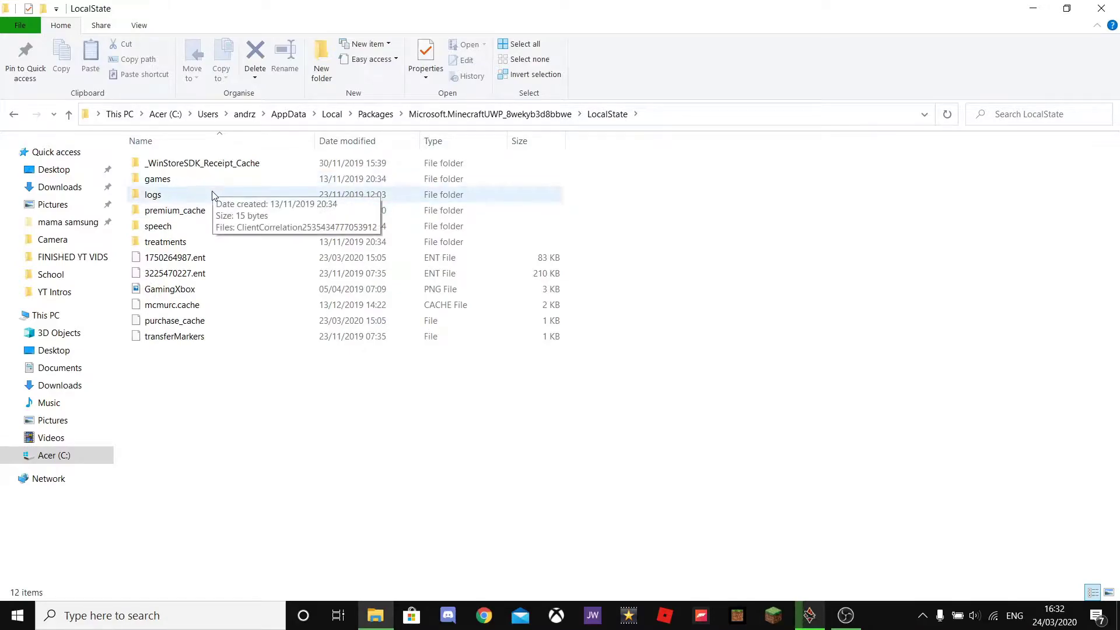
left_click(210, 185)
double_click(211, 186)
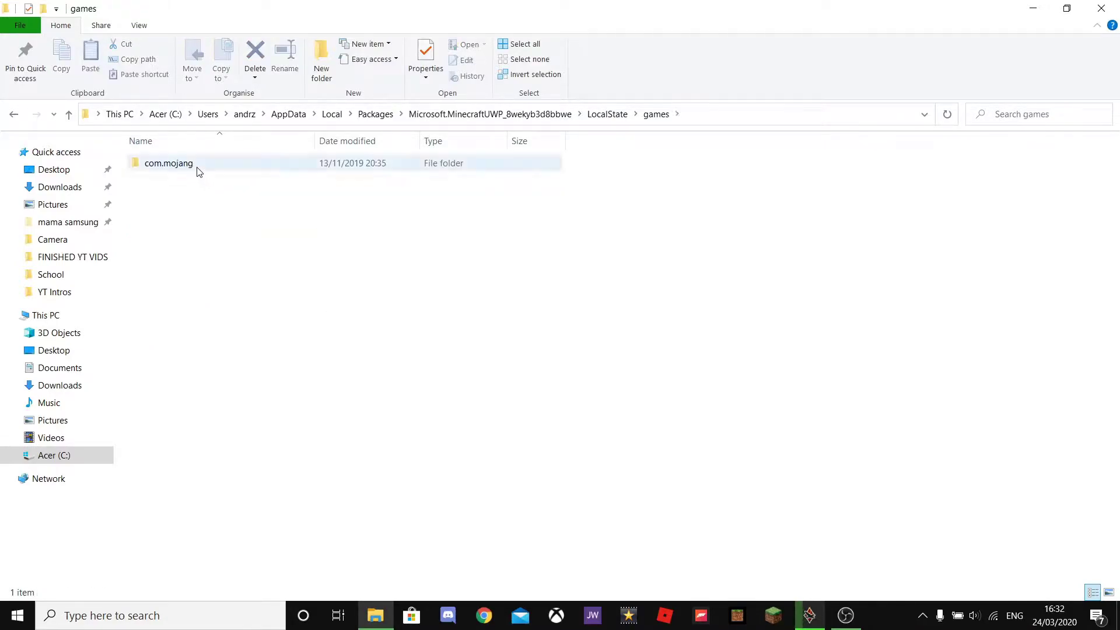
double_click(197, 170)
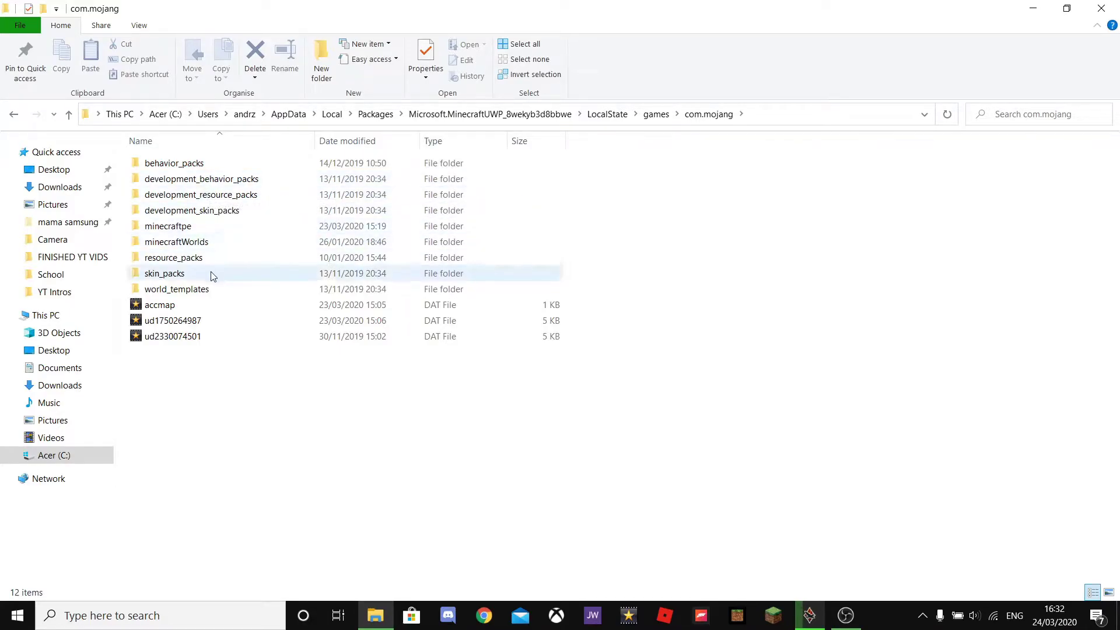
double_click(225, 227)
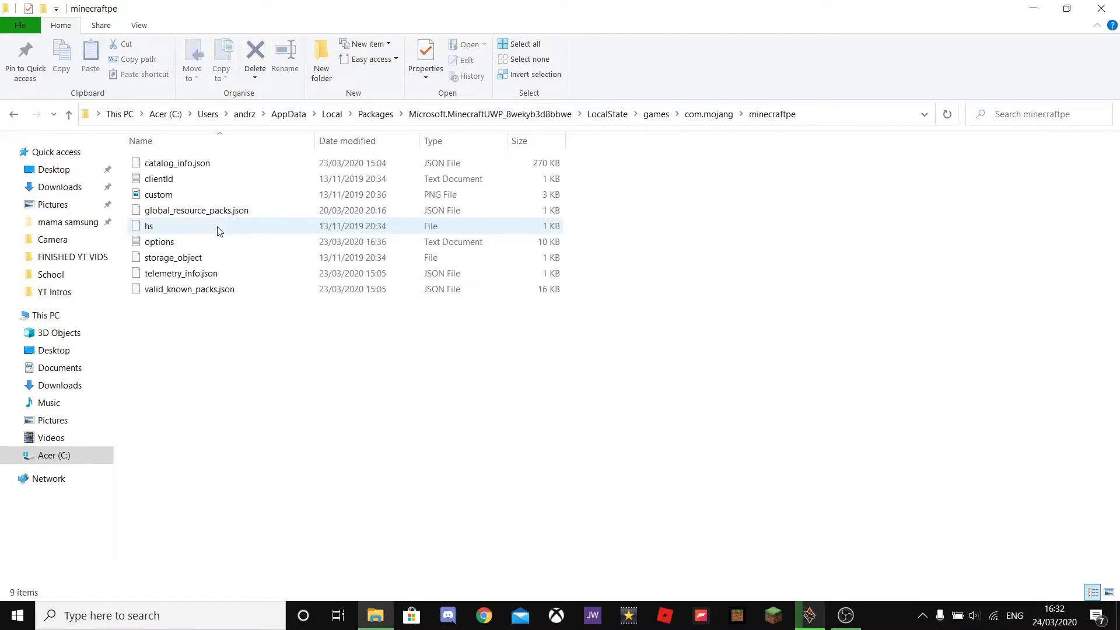
double_click(177, 245)
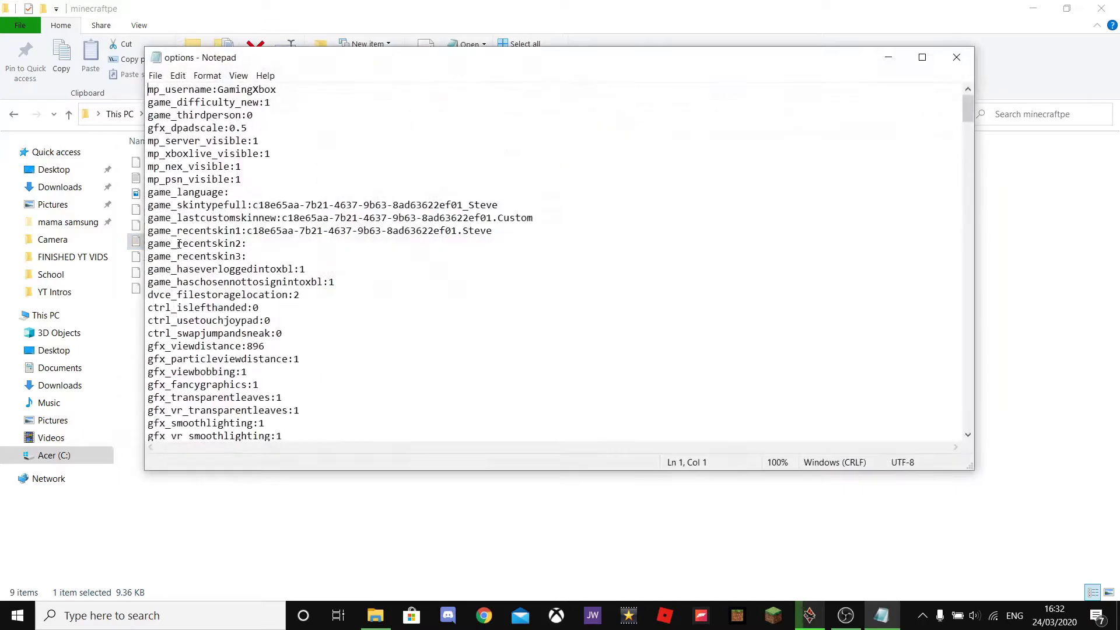
- Maximize Notepad and replace the gfx_vsync value with 0
left_click(921, 58)
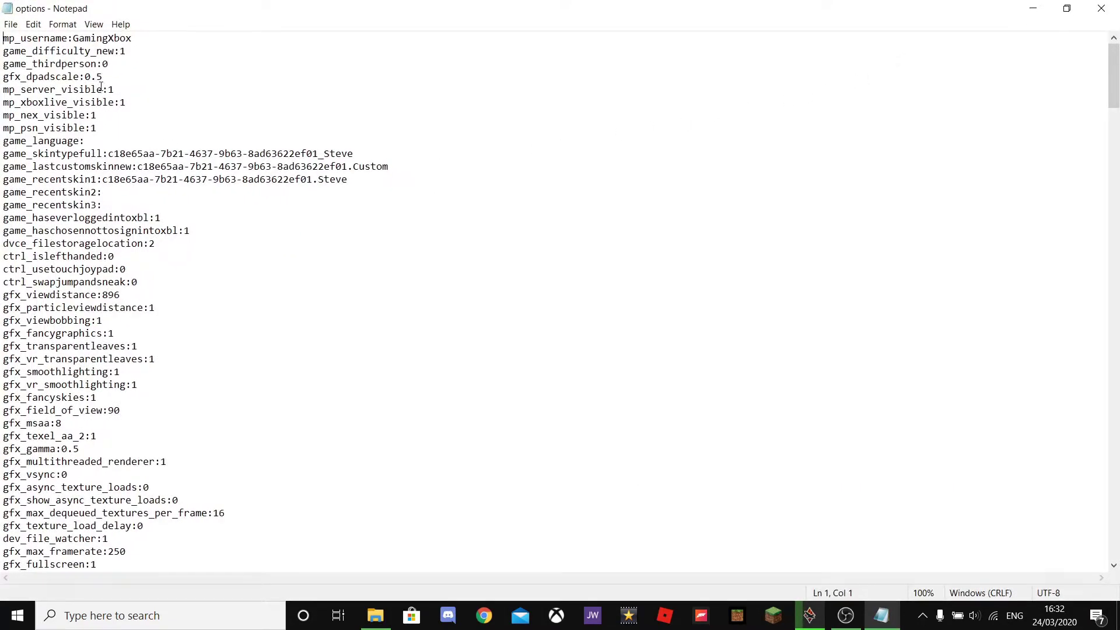
scroll(118, 213, "down", 2)
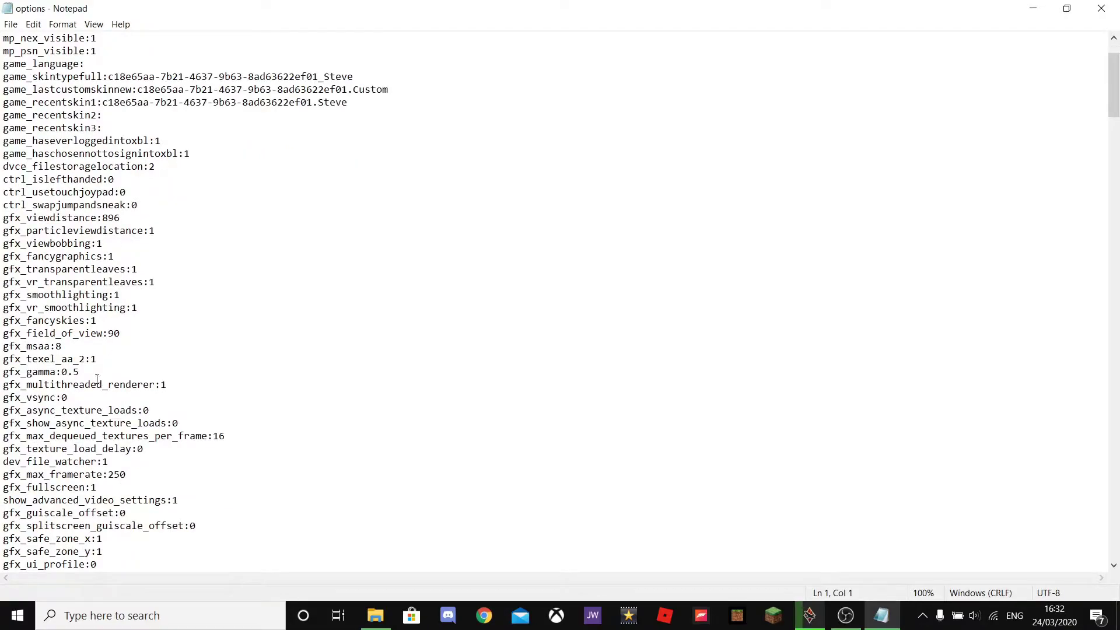
scroll(95, 375, "down", 2)
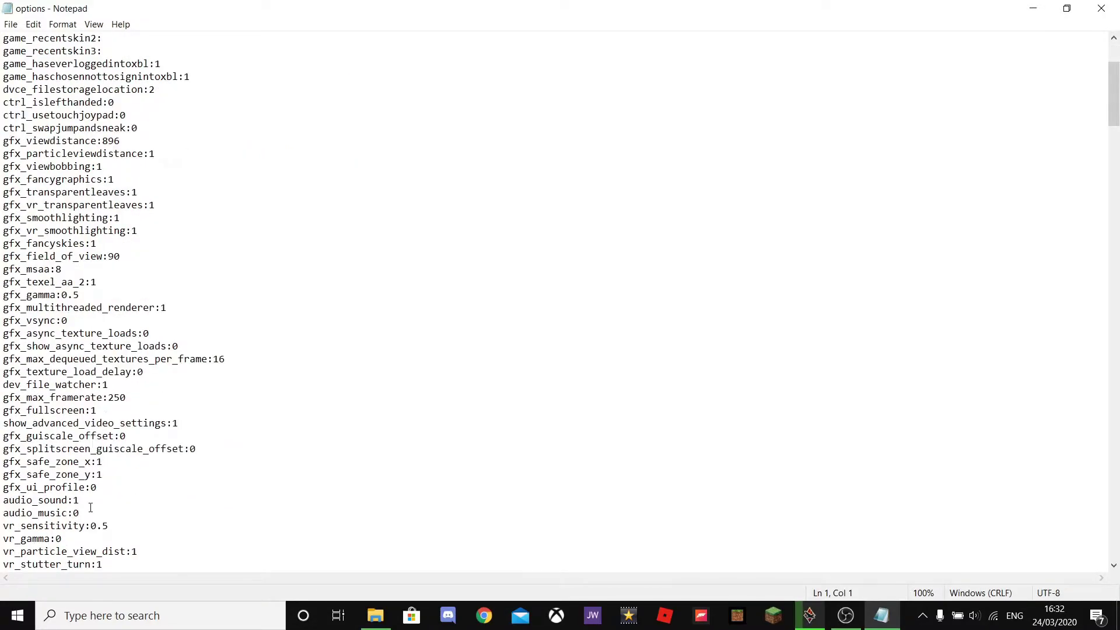
scroll(94, 328, "down", 2)
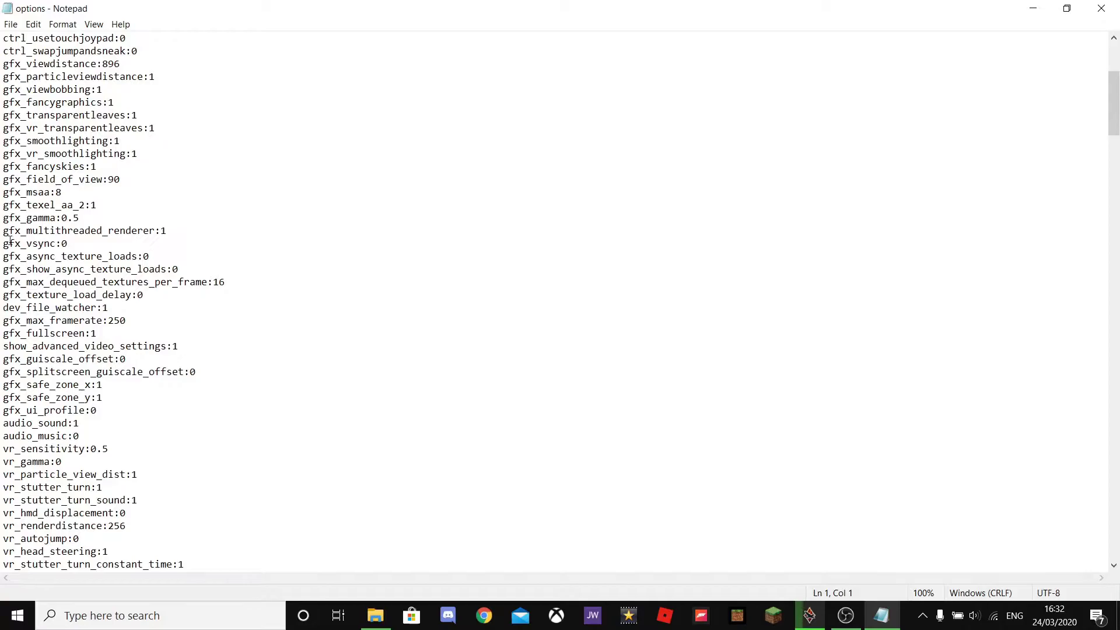
left_click_drag(3, 243, 67, 244)
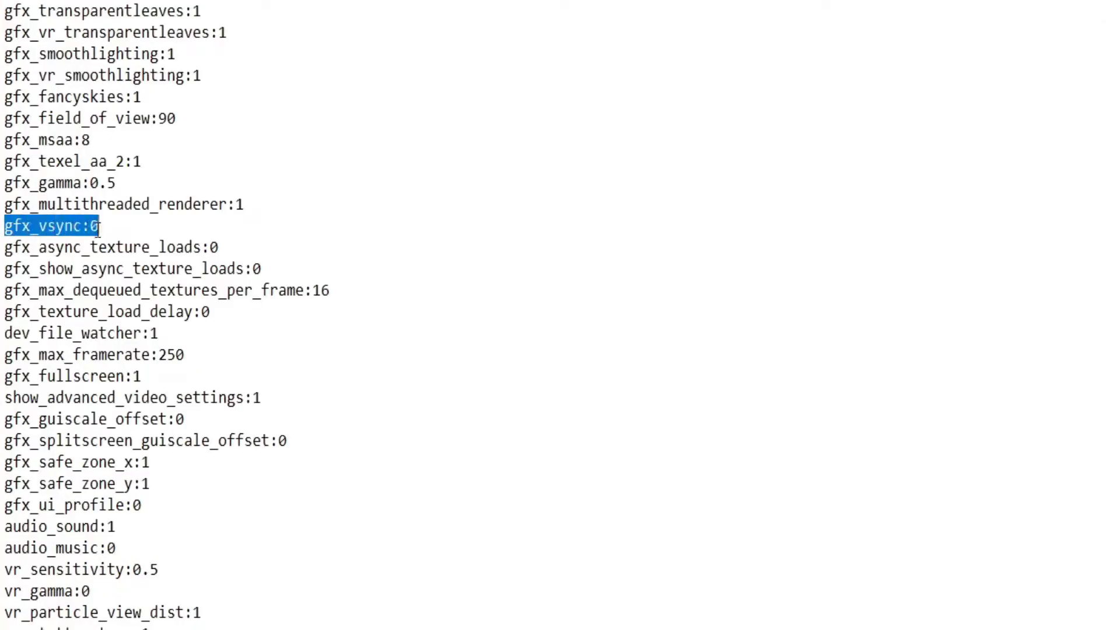
left_click(67, 244)
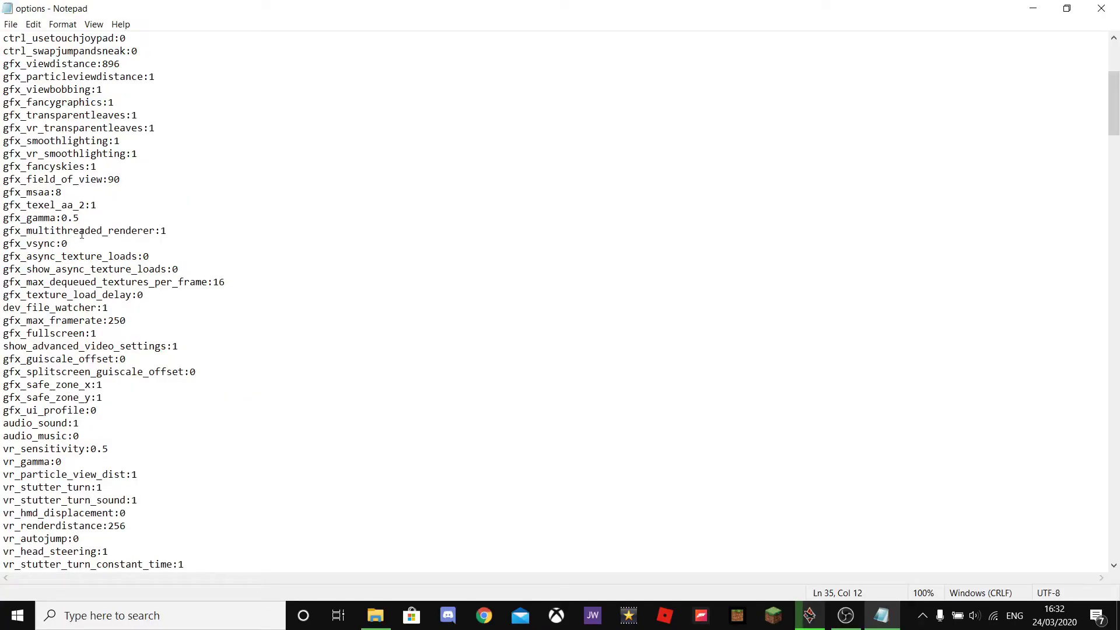
key("BackSpace")
key("Return")
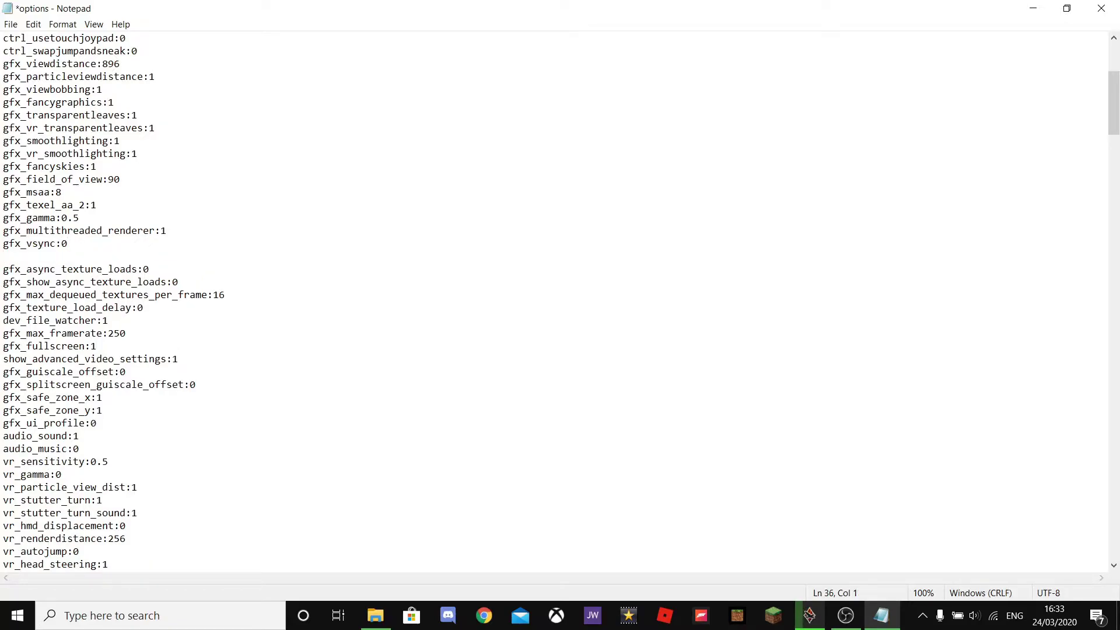
key("BackSpace")
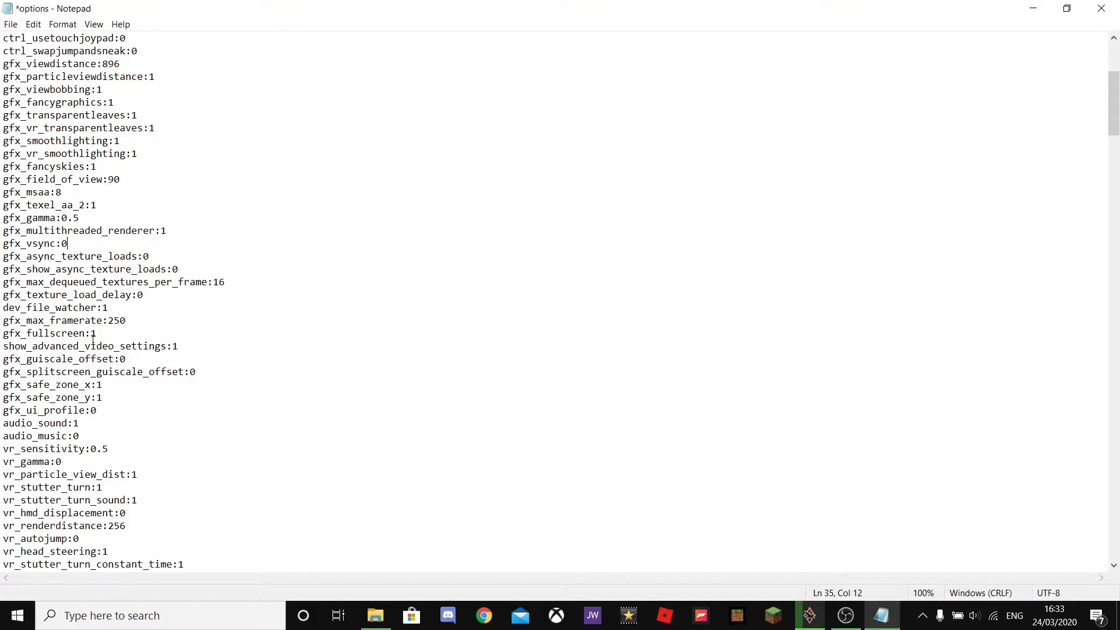
- Replace the gfx_max_framerate value with 250, correcting mistyped digits
left_click_drag(131, 325, 5, 326)
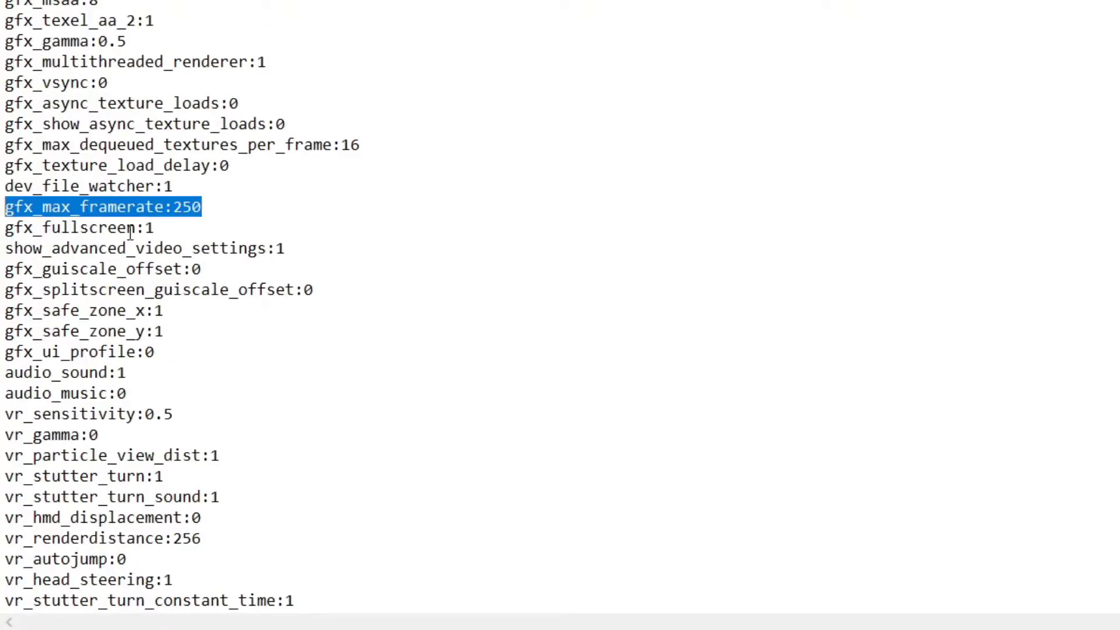
left_click(208, 205)
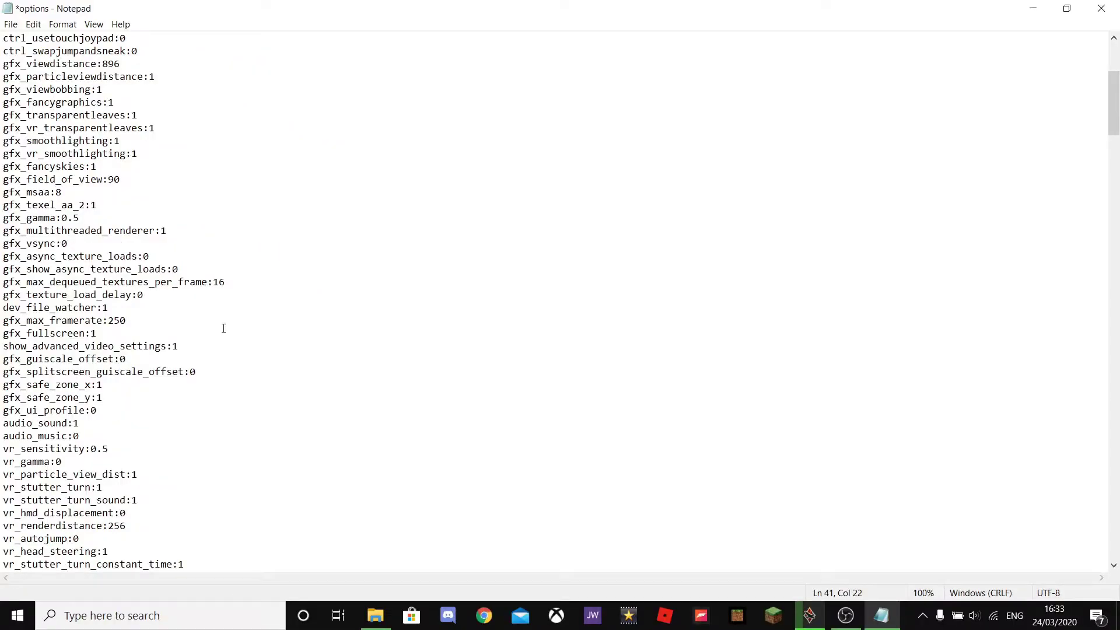
key("BackSpace")
key("BackSpace")
key("BackSpace")
type("6")
type("0")
key("BackSpace")
key("BackSpace")
type("60")
key("BackSpace")
key("BackSpace")
type("25")
- Save the options file when closing Notepad, then close File Explorer to show the desktop
left_click(1096, 9)
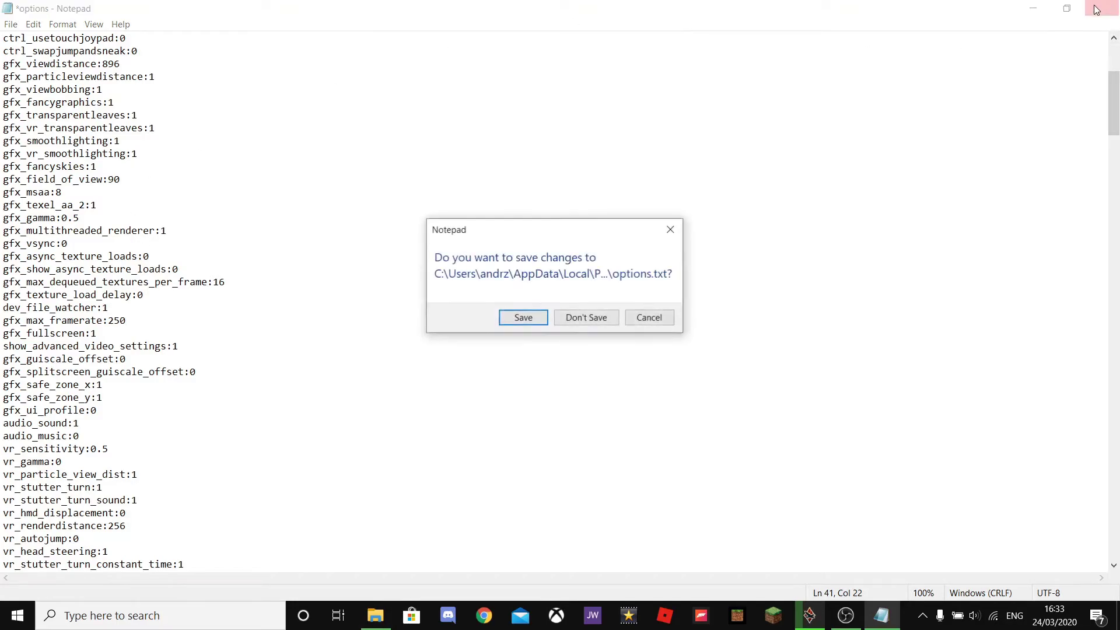
left_click(536, 320)
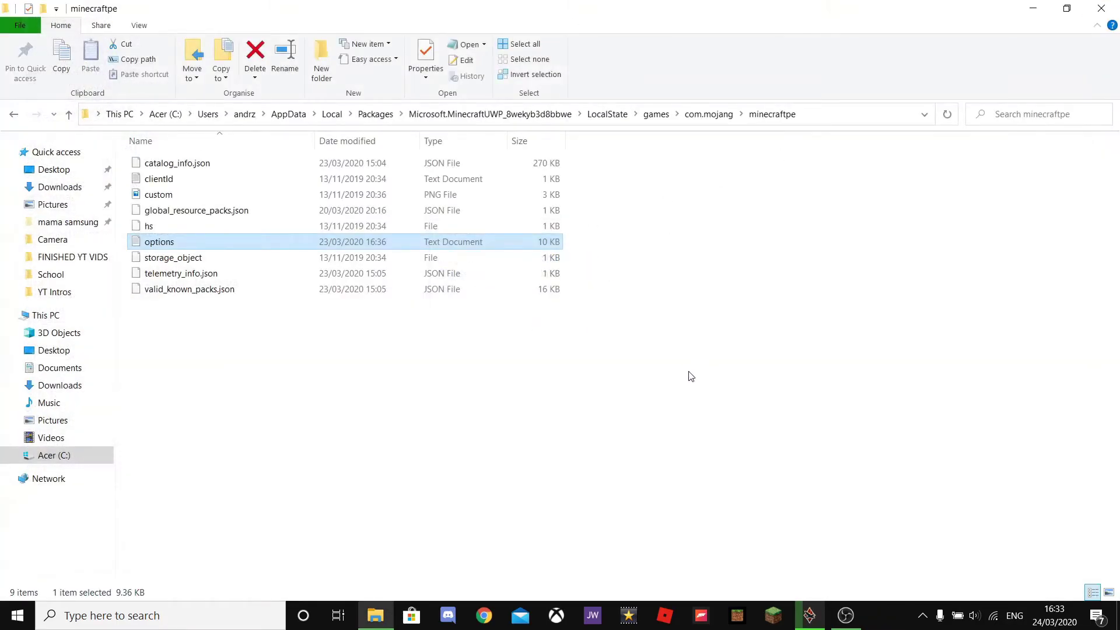
left_click(617, 410)
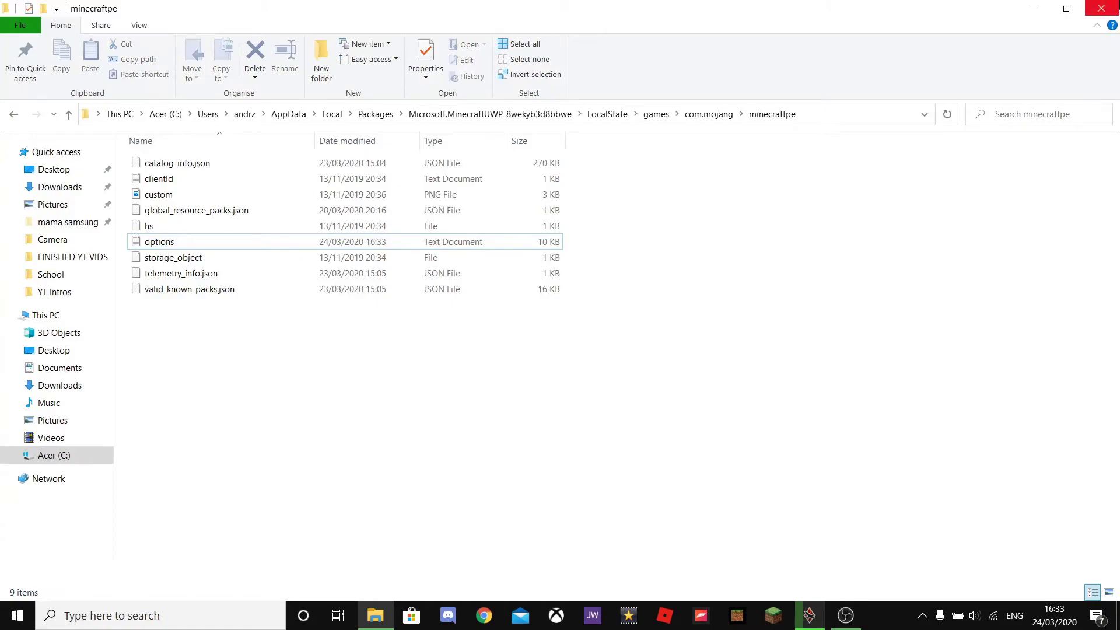
left_click(1101, 9)
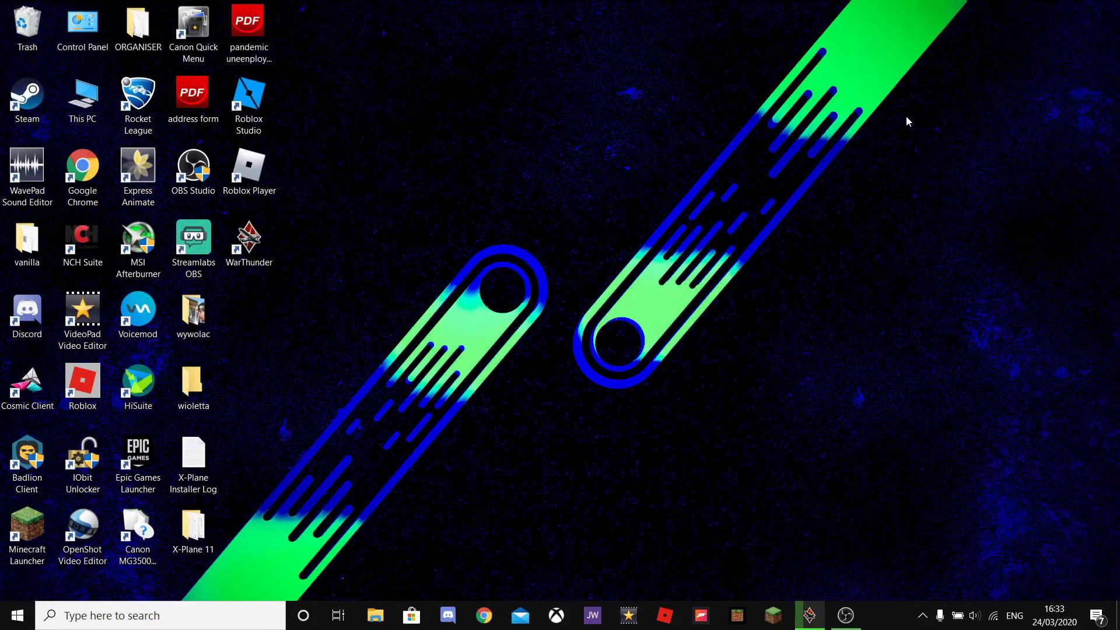